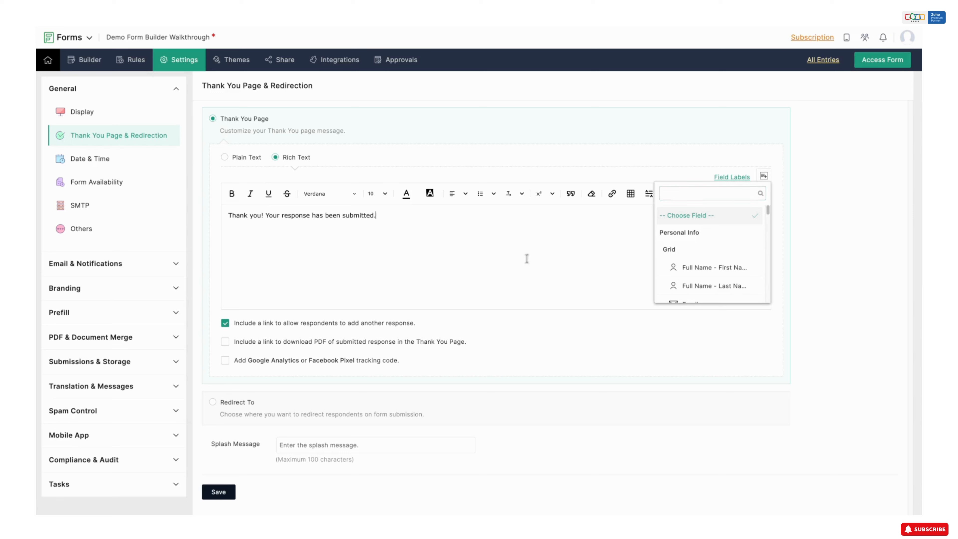
# Keep the link for adding another response and include a PDF download link for the submitted response on the Thank You Page
pyautogui.click(764, 177)
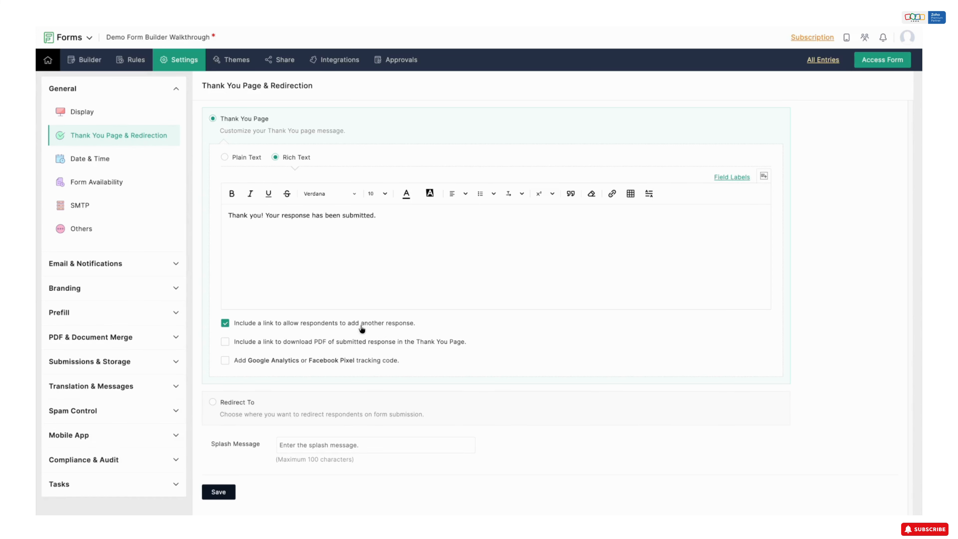
pyautogui.click(225, 324)
pyautogui.click(226, 324)
pyautogui.click(226, 346)
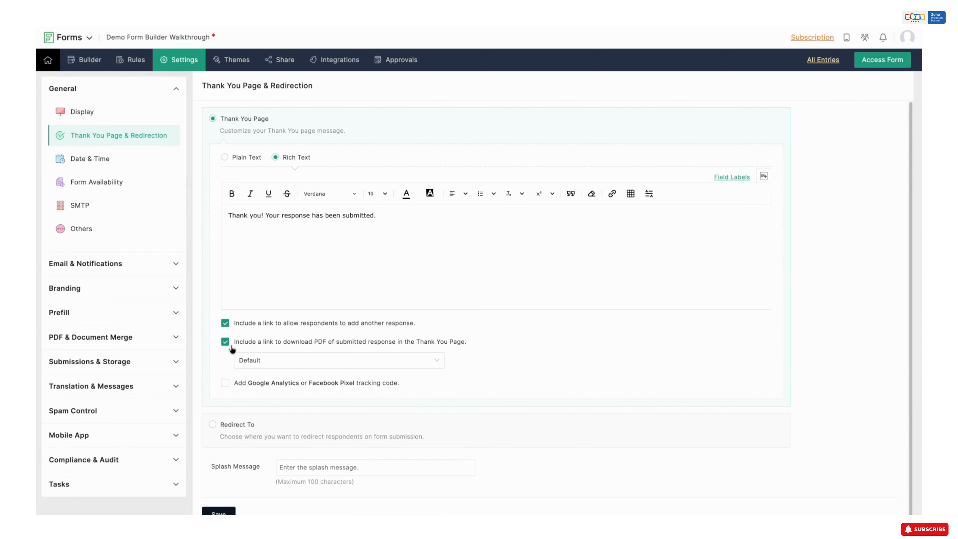
# Switch to redirecting respondents to a website and examine the URL, window and splash message options
pyautogui.click(230, 422)
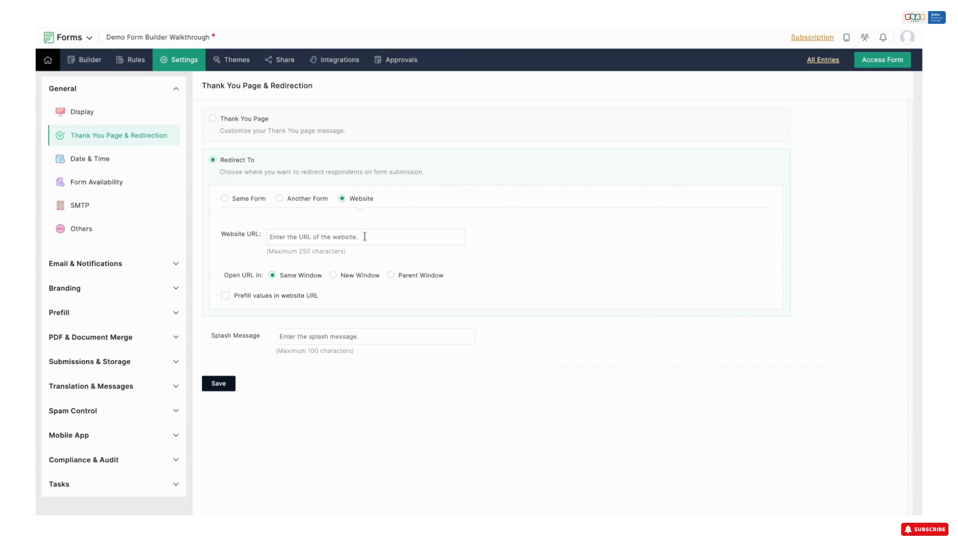
pyautogui.click(343, 237)
pyautogui.click(369, 294)
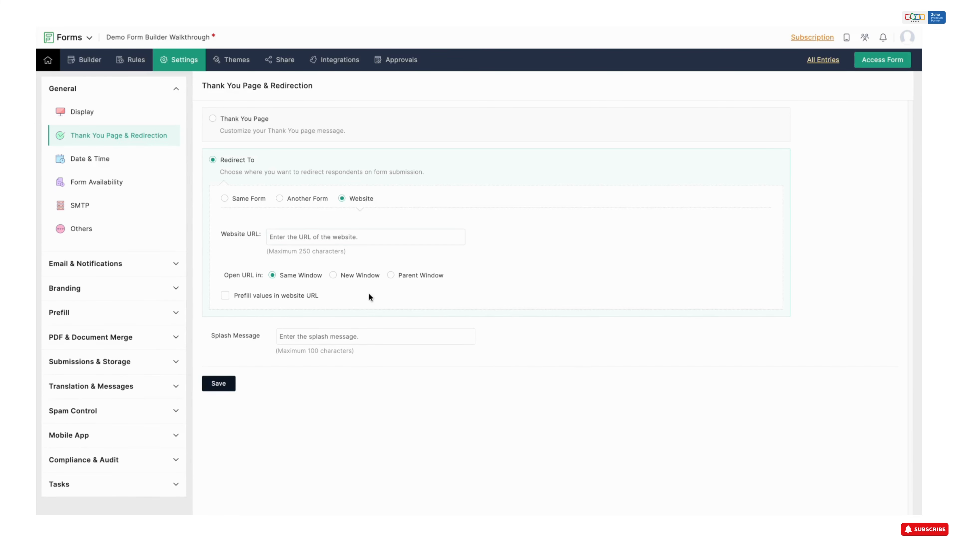
pyautogui.click(294, 237)
pyautogui.click(320, 336)
pyautogui.moveTo(211, 335); pyautogui.dragTo(244, 337)
pyautogui.click(276, 370)
# Restore the Thank You Page option and view the Google Analytics and Facebook Pixel tracking settings, closing them without changes
pyautogui.click(221, 121)
pyautogui.click(260, 383)
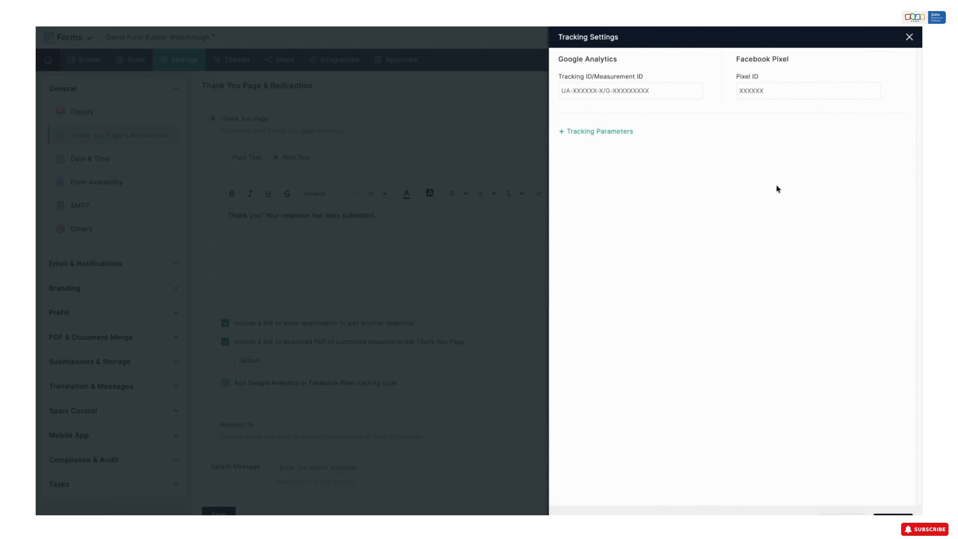
pyautogui.click(913, 37)
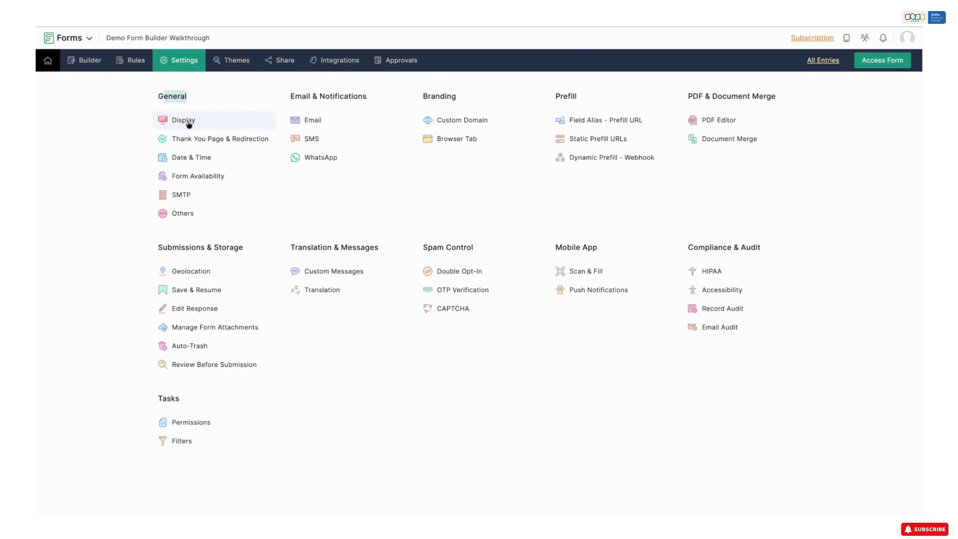
# Open the Date & Time settings of the form and review the available date formats
pyautogui.click(196, 160)
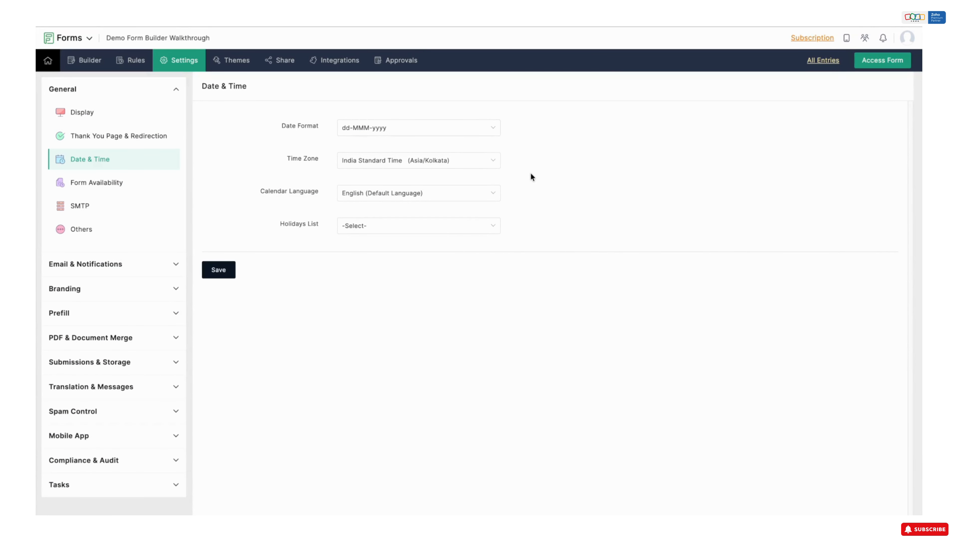
pyautogui.click(493, 130)
pyautogui.scroll(-3, 485, 169)
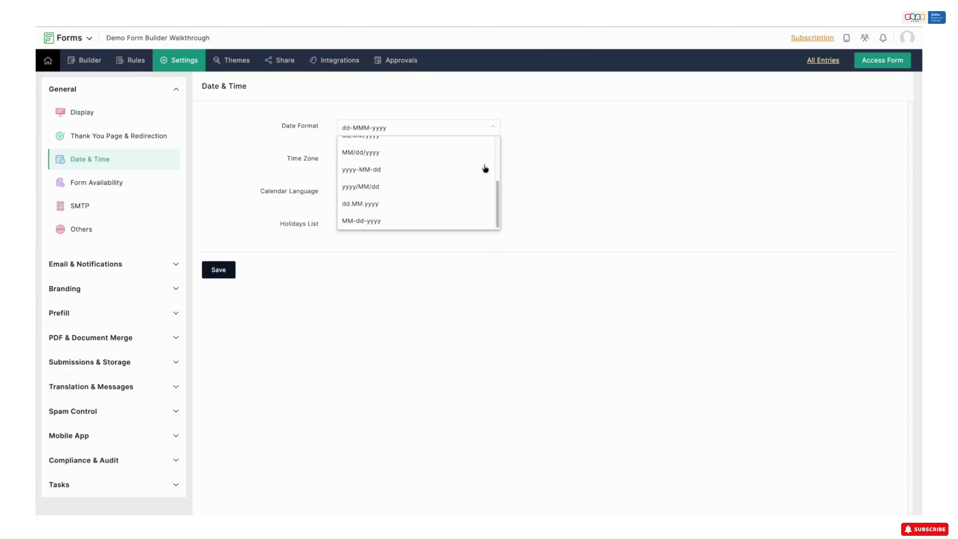
pyautogui.scroll(4, 485, 169)
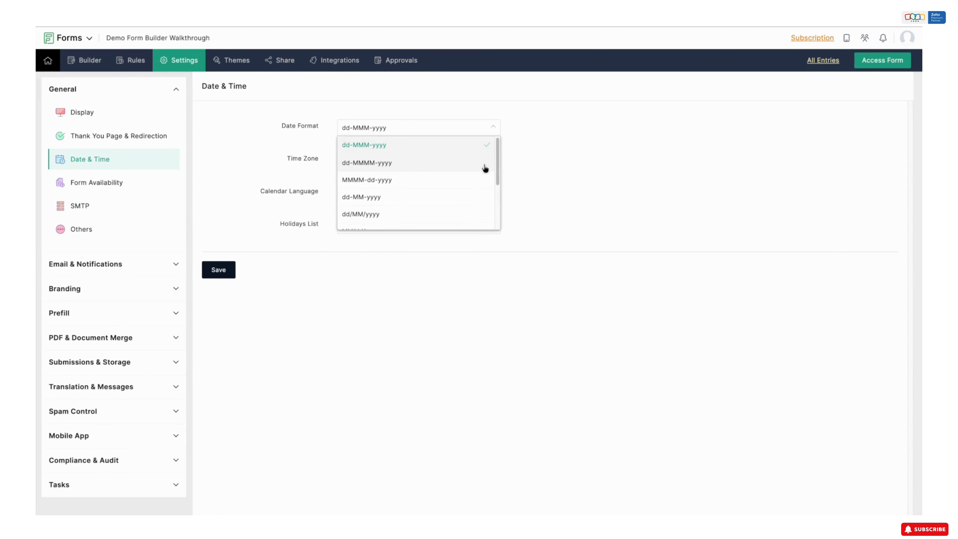
pyautogui.click(529, 157)
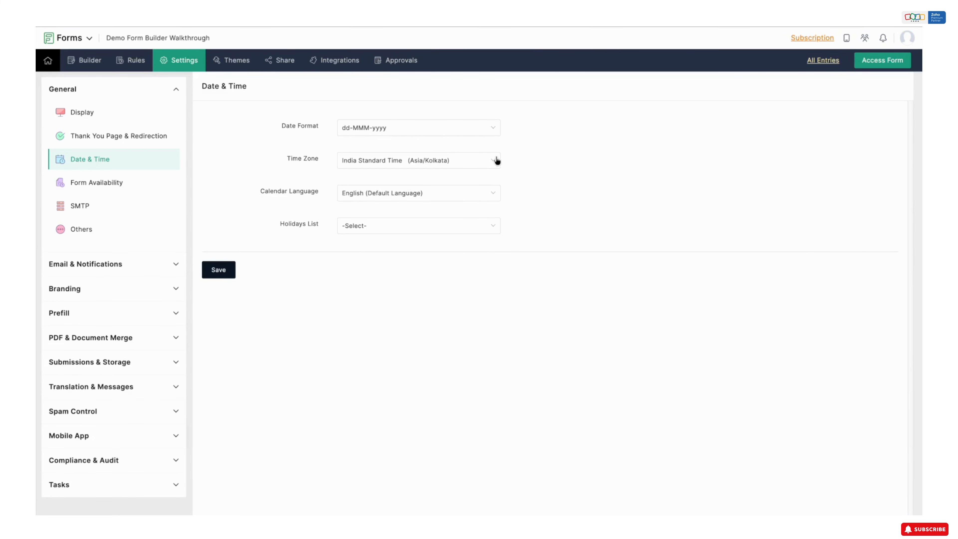
# Browse the available time zones for the form without changing the selection
pyautogui.click(494, 163)
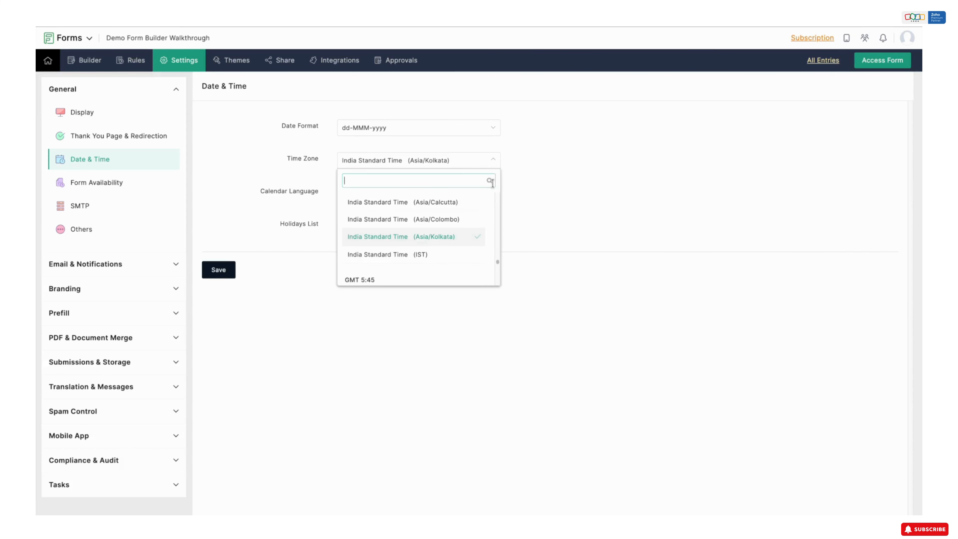
pyautogui.scroll(-3, 494, 210)
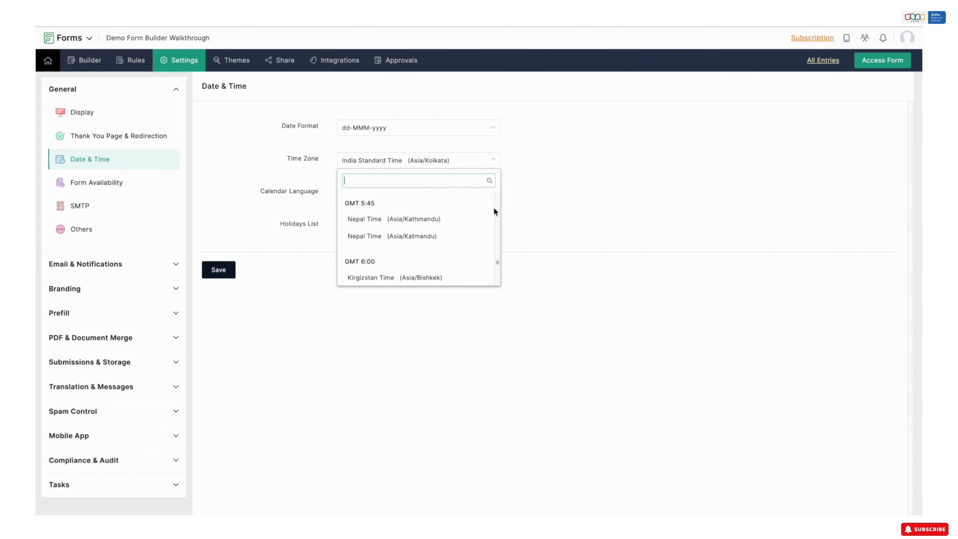
pyautogui.scroll(-5, 495, 212)
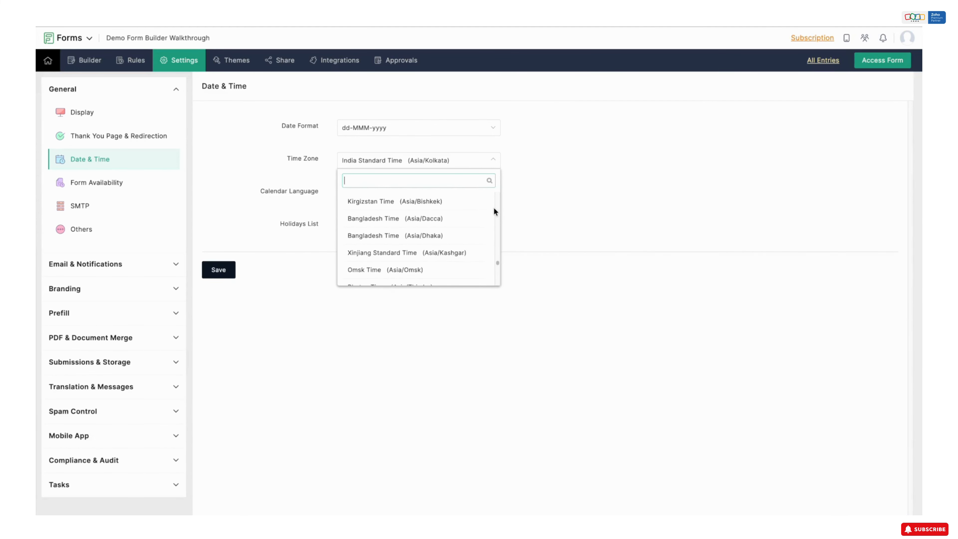
pyautogui.scroll(-2, 494, 209)
pyautogui.scroll(3, 494, 209)
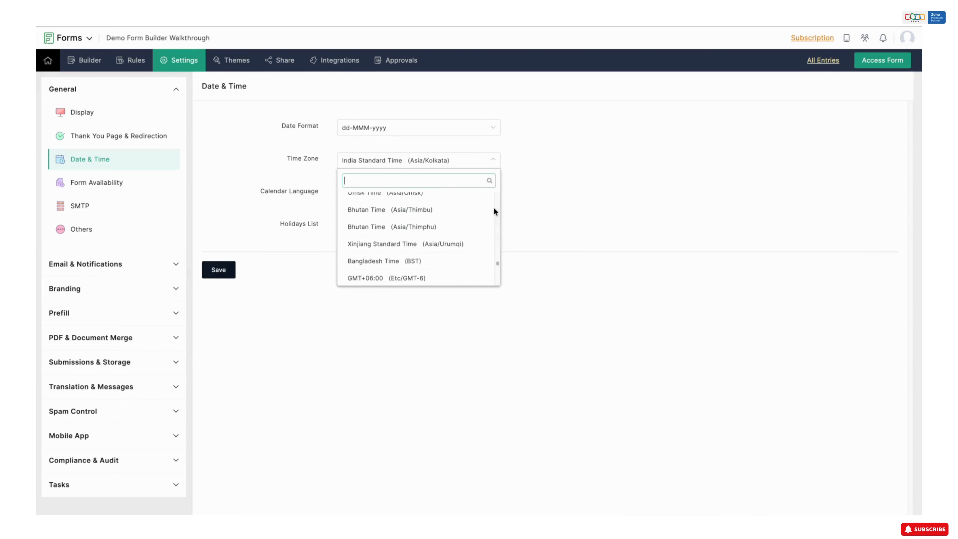
pyautogui.scroll(1, 495, 212)
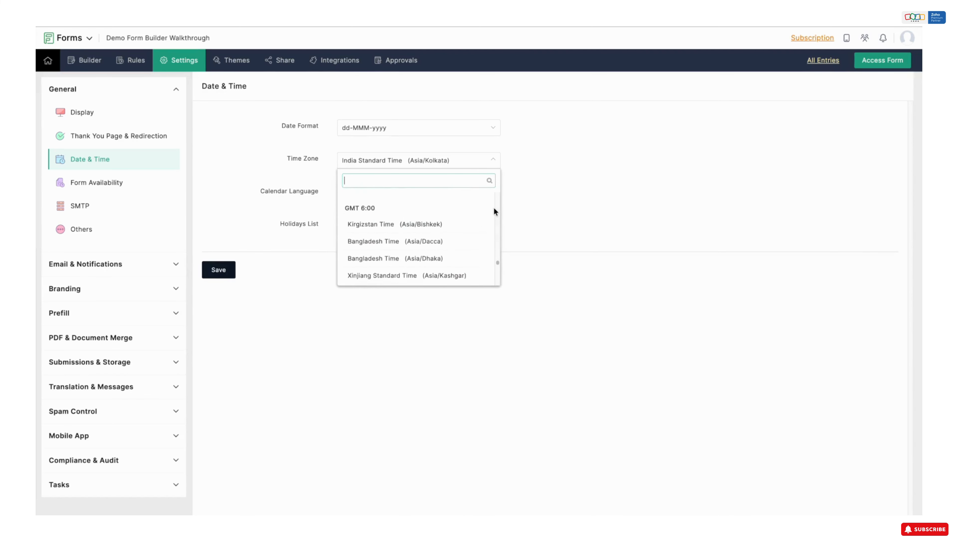
pyautogui.click(545, 191)
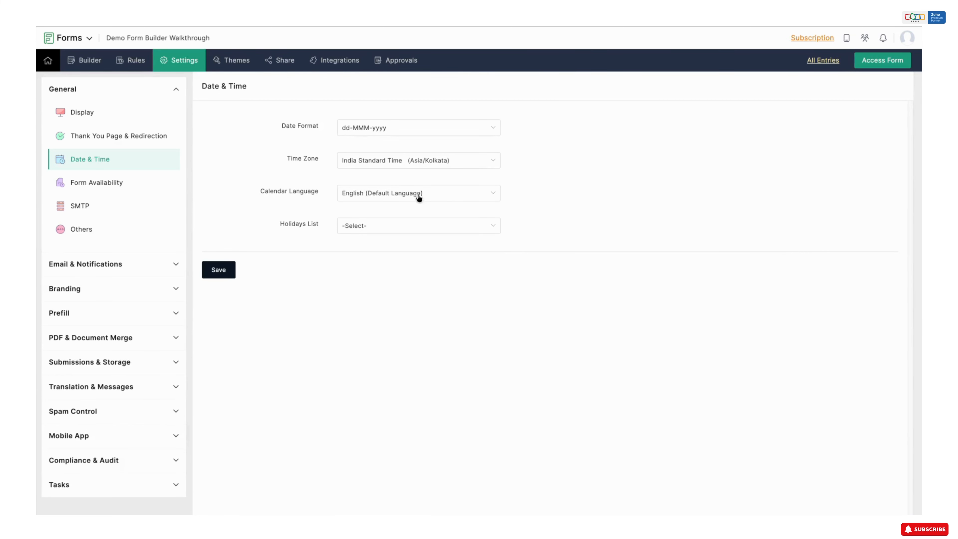
# Browse the available calendar languages and check the holidays list choices without changing either setting
pyautogui.click(494, 196)
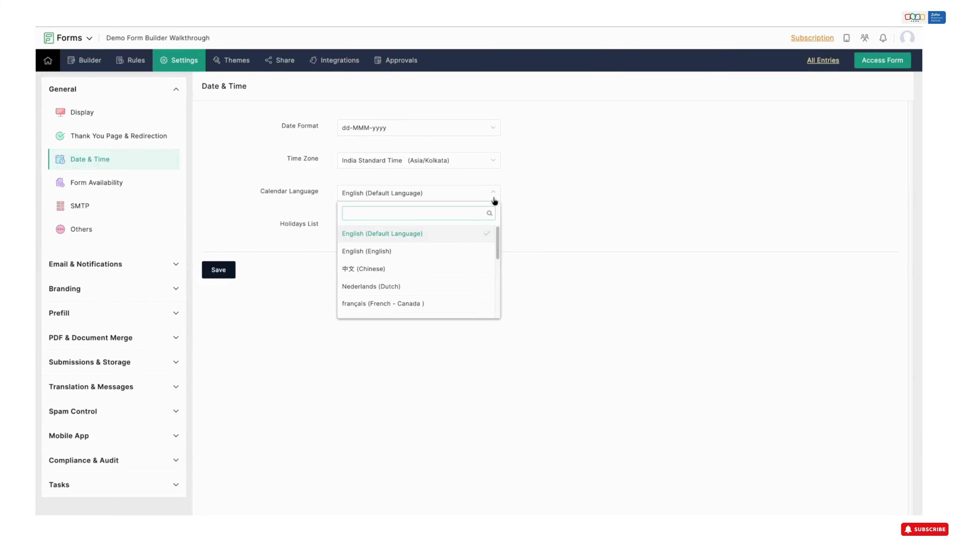
pyautogui.scroll(-3, 497, 240)
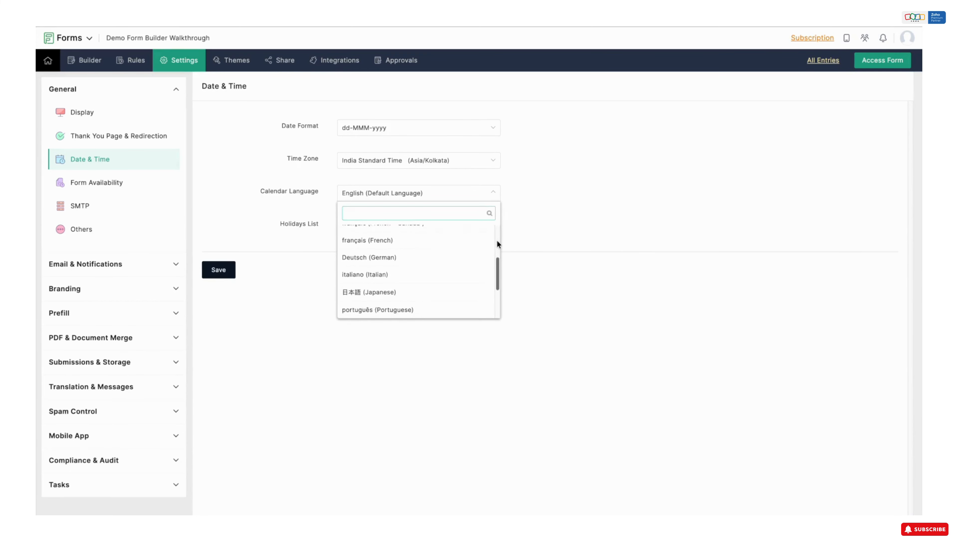
pyautogui.scroll(-3, 497, 240)
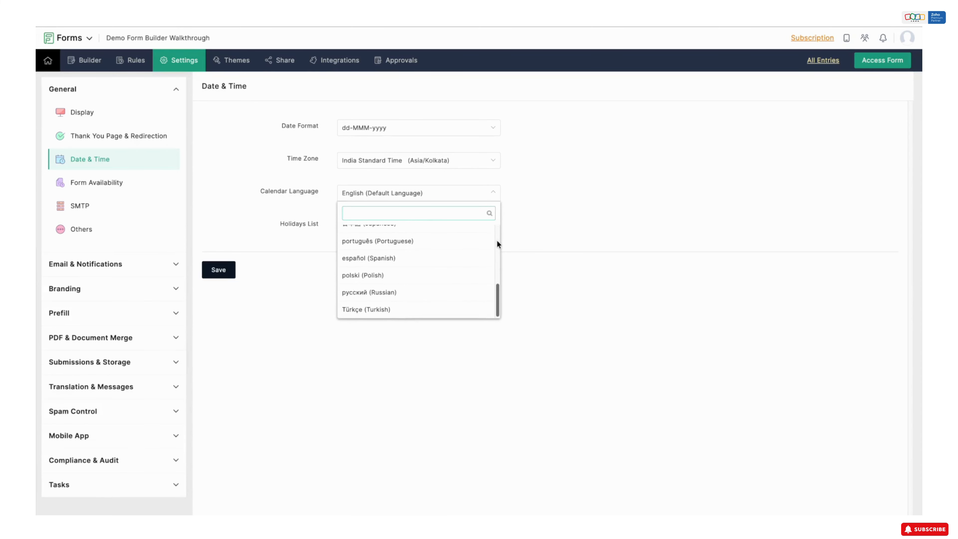
pyautogui.scroll(1, 497, 241)
pyautogui.scroll(3, 498, 243)
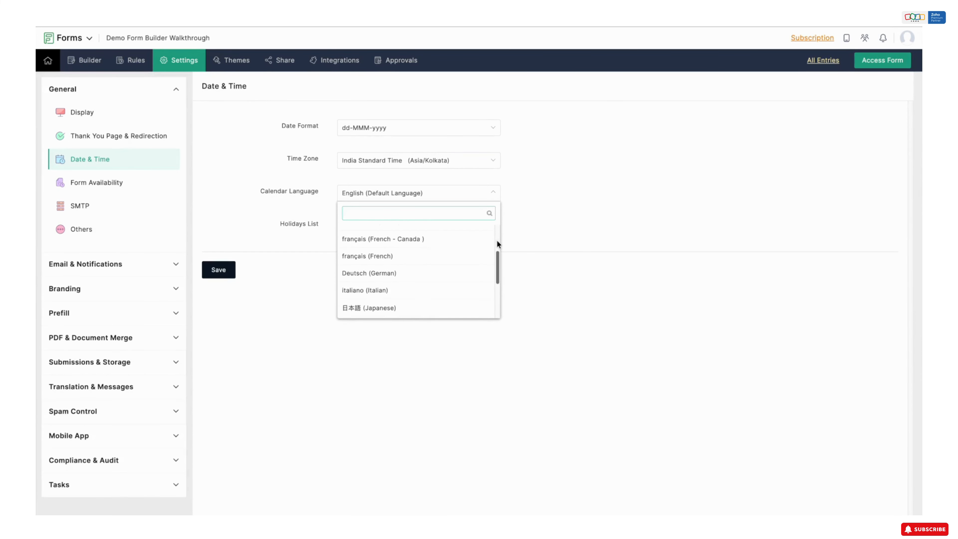
pyautogui.scroll(1, 497, 244)
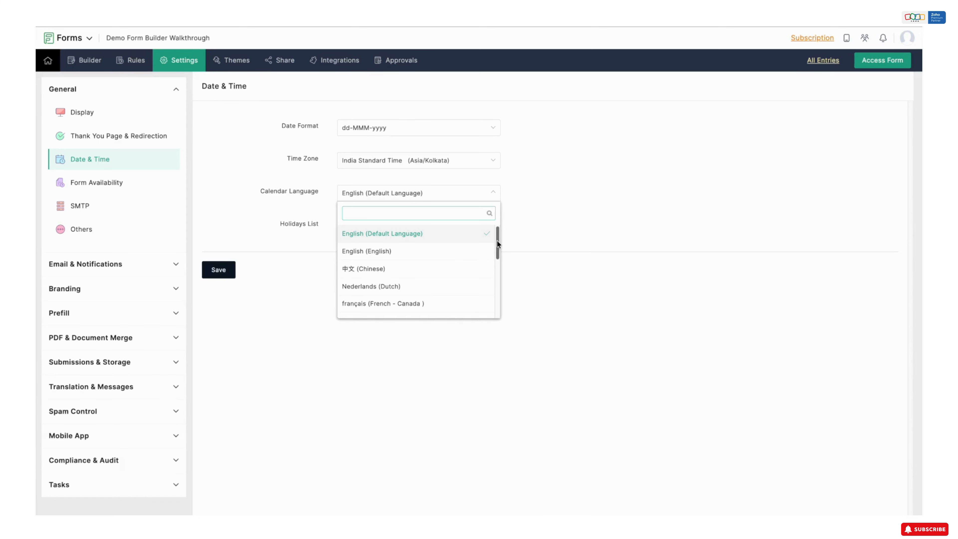
pyautogui.click(515, 218)
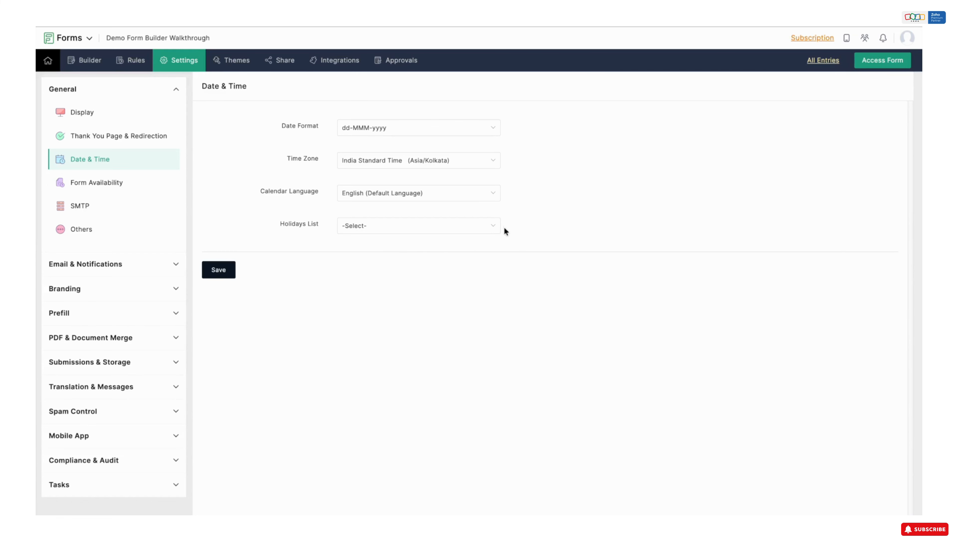
pyautogui.click(489, 229)
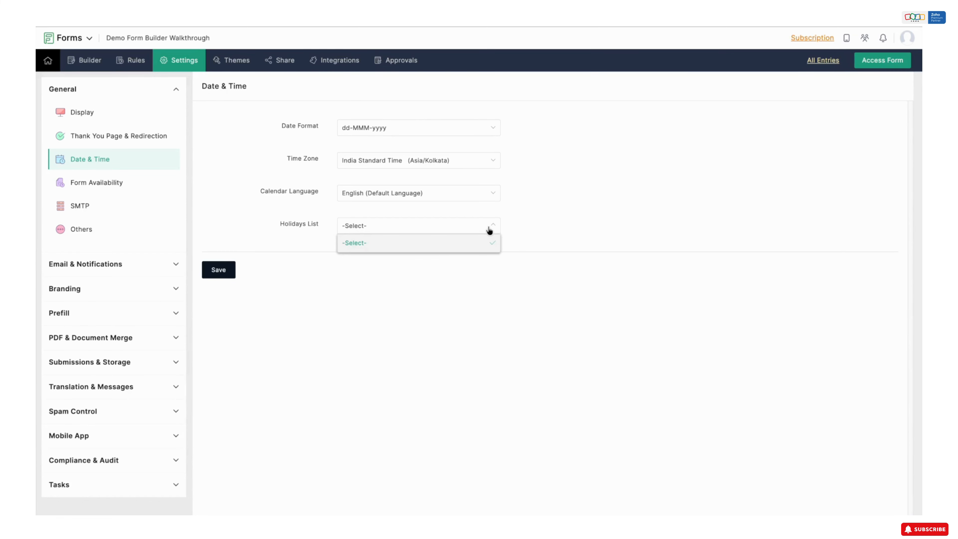
pyautogui.click(518, 223)
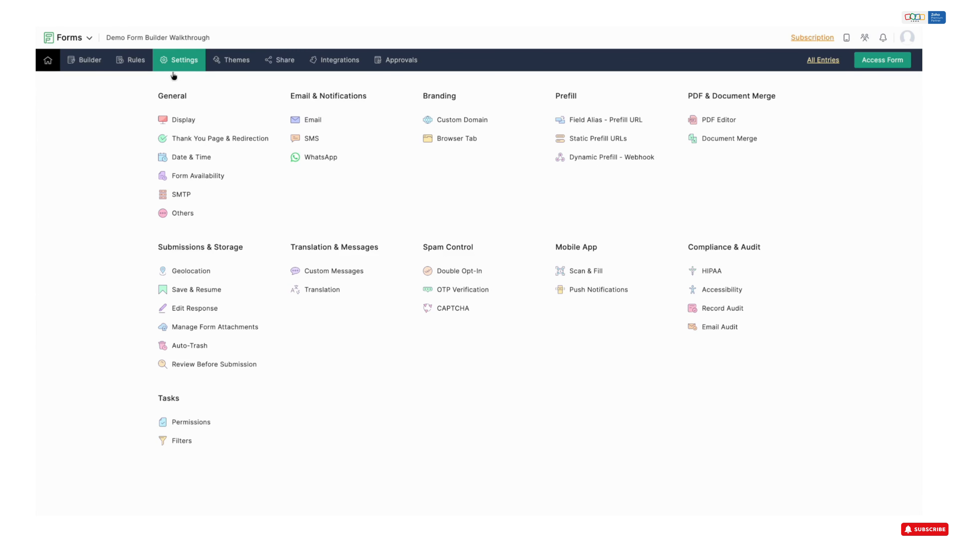
# Open the Form Availability settings, inspect the Between Dates and Between Dates & Time options, and return to Always
pyautogui.click(203, 172)
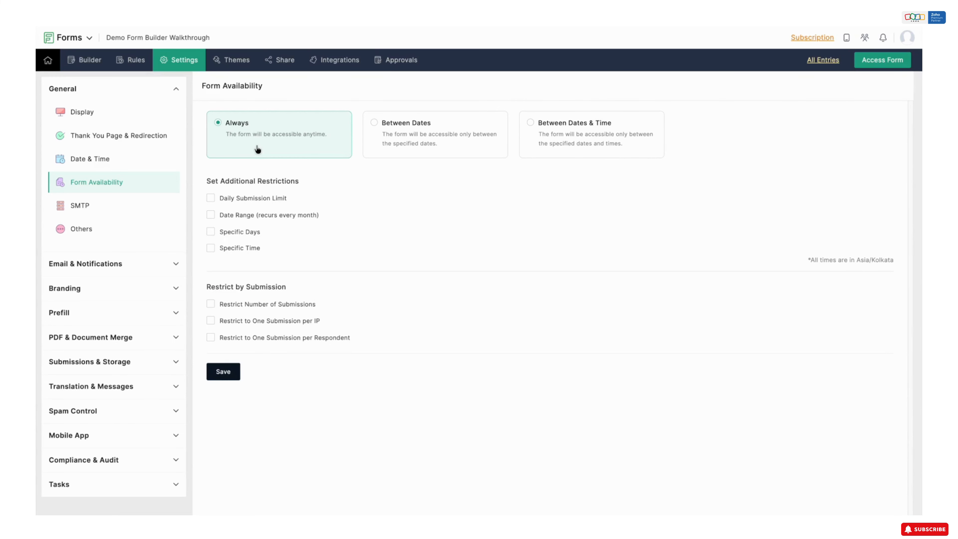
pyautogui.click(473, 149)
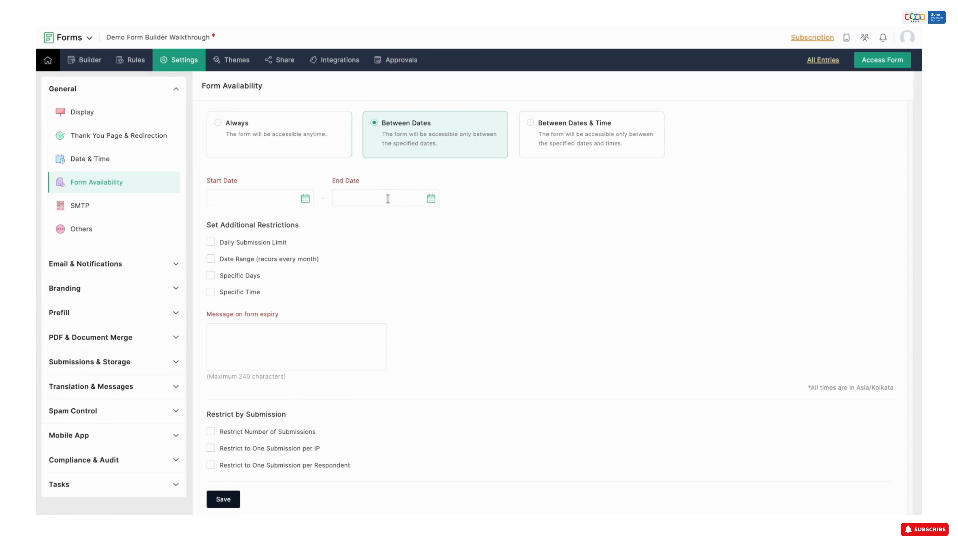
pyautogui.click(589, 139)
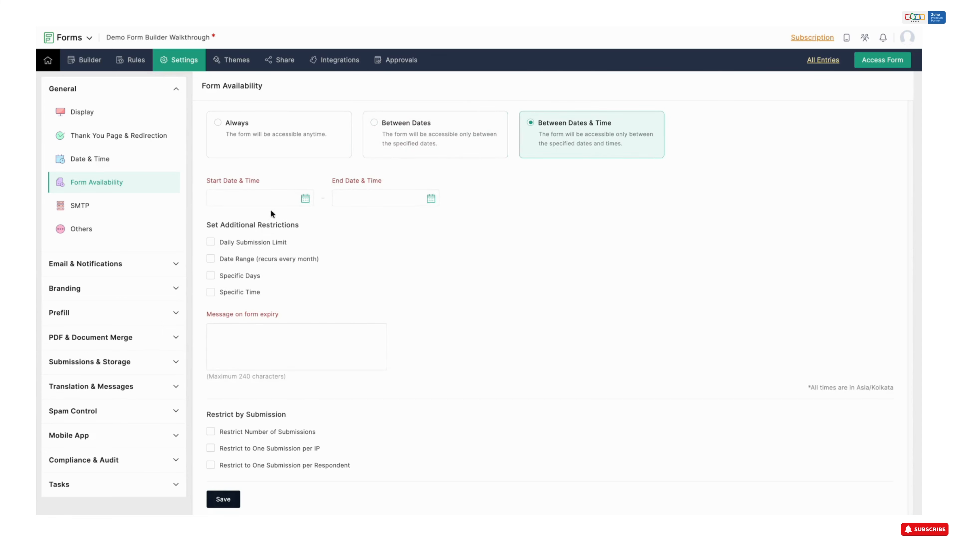
pyautogui.click(305, 198)
pyautogui.click(433, 216)
pyautogui.click(279, 158)
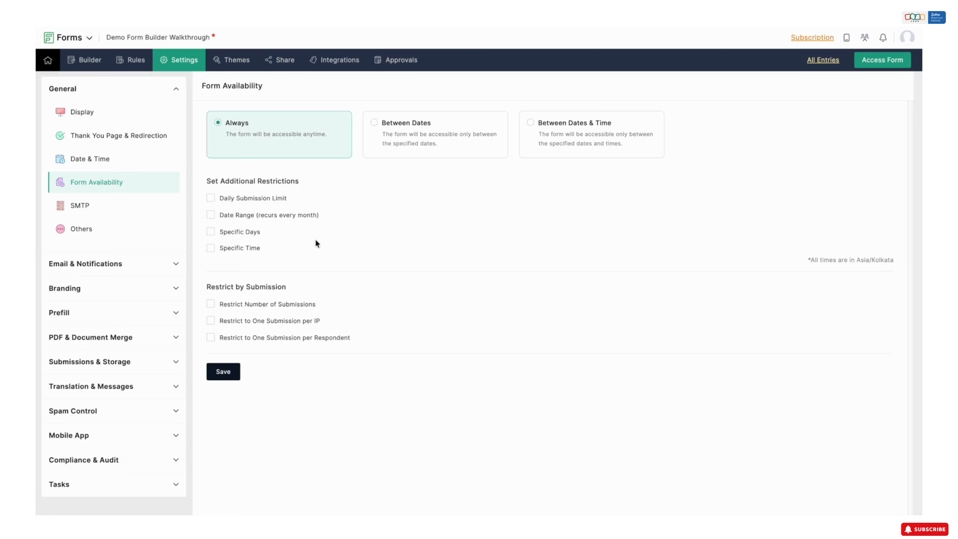
# Enable the Daily Submission Limit restriction and set it to 10
pyautogui.click(249, 202)
pyautogui.click(268, 223)
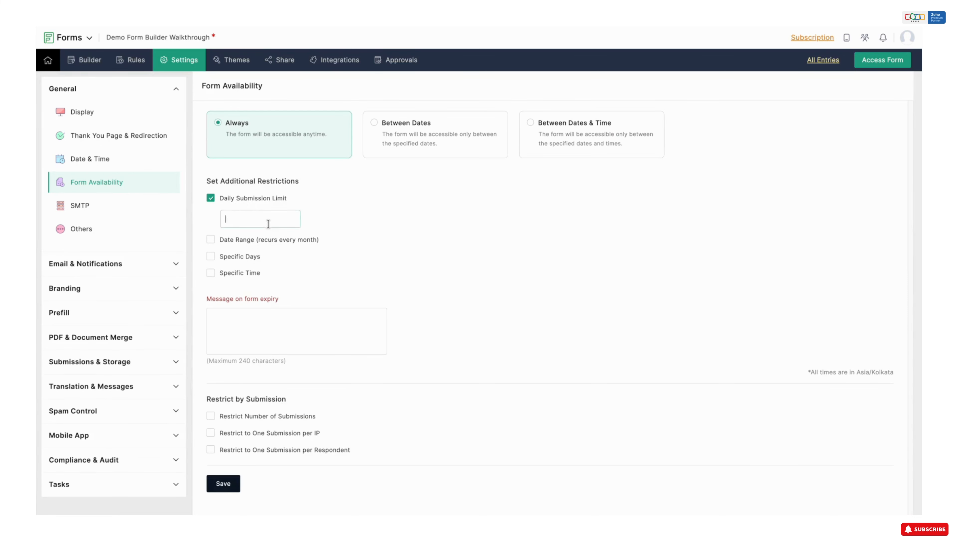
pyautogui.write('10')
pyautogui.click(344, 208)
# Enable the Date Range restriction that recurs every month, leaving its From and To fields empty
pyautogui.click(212, 241)
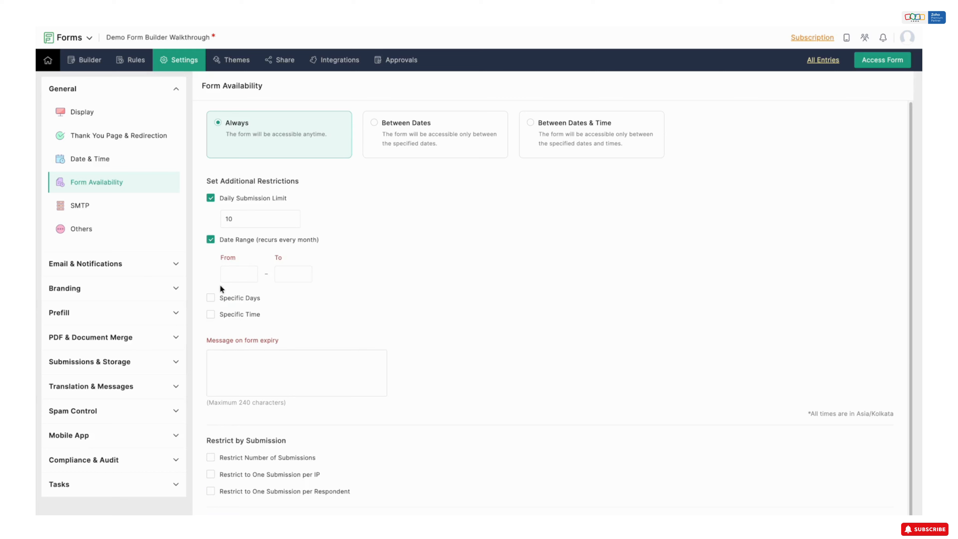
pyautogui.click(283, 276)
pyautogui.click(329, 275)
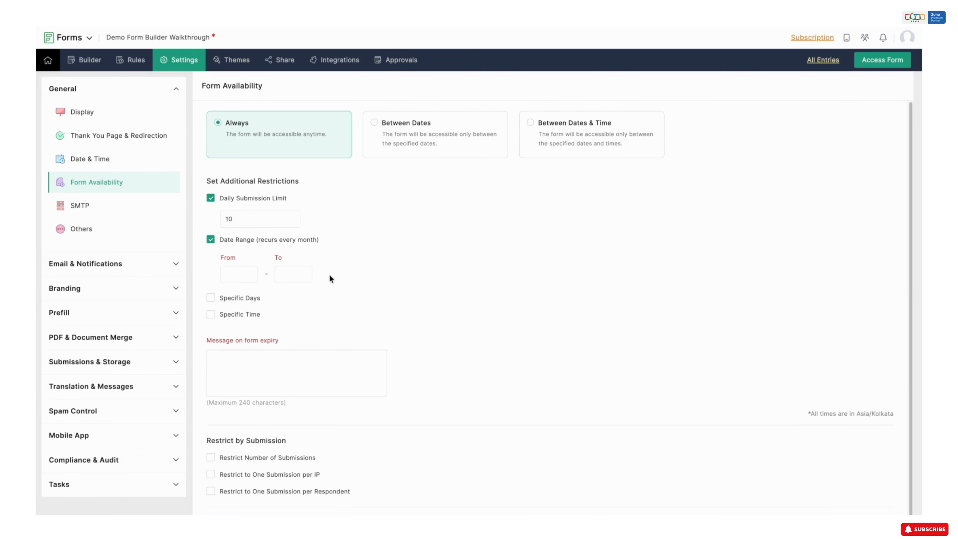
# Restrict form availability to Monday, Wednesday and Friday, and enable the Specific Time restriction
pyautogui.click(236, 300)
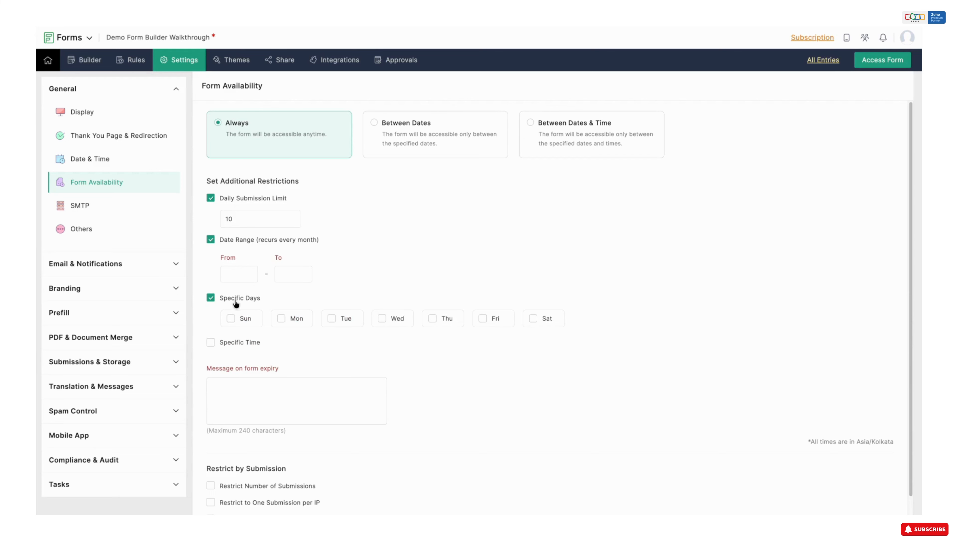
pyautogui.click(302, 324)
pyautogui.click(393, 324)
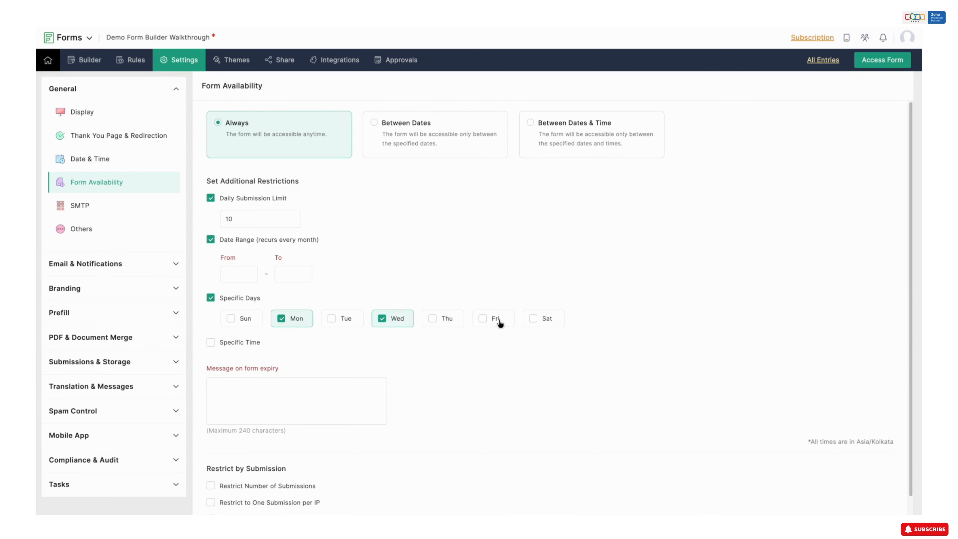
pyautogui.click(498, 323)
pyautogui.click(240, 343)
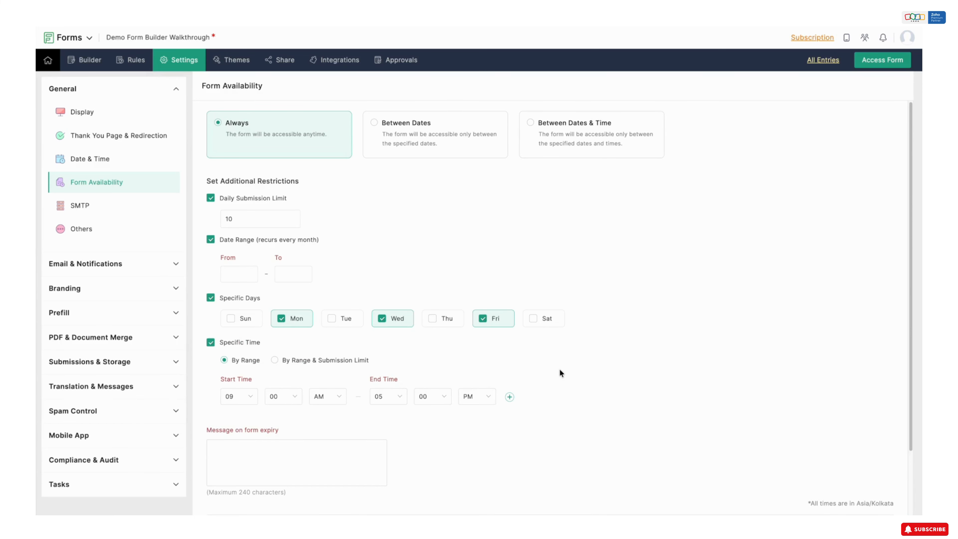
pyautogui.scroll(-2, 560, 372)
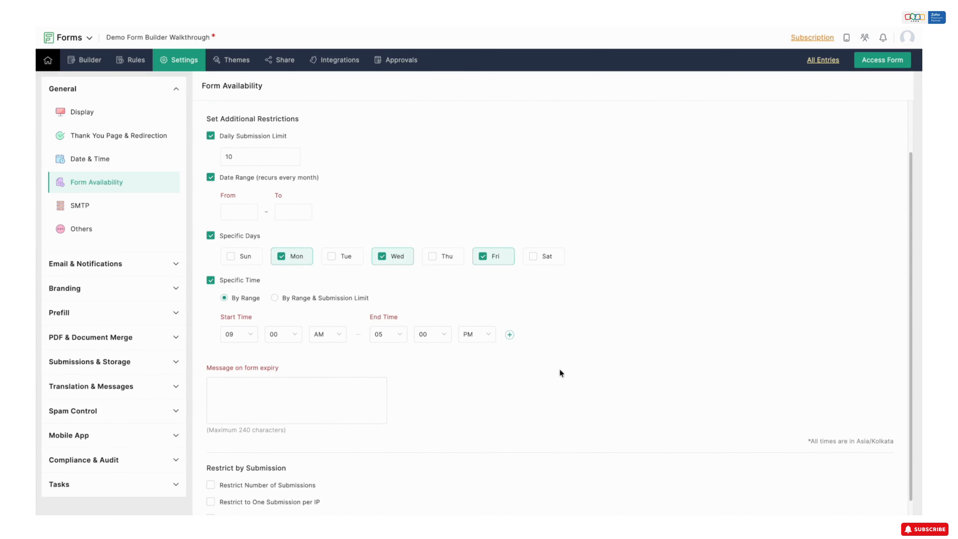
# Restrict the number of submissions to a maximum of 20, and limit the form to one submission per IP and per respondent
pyautogui.scroll(-1, 560, 372)
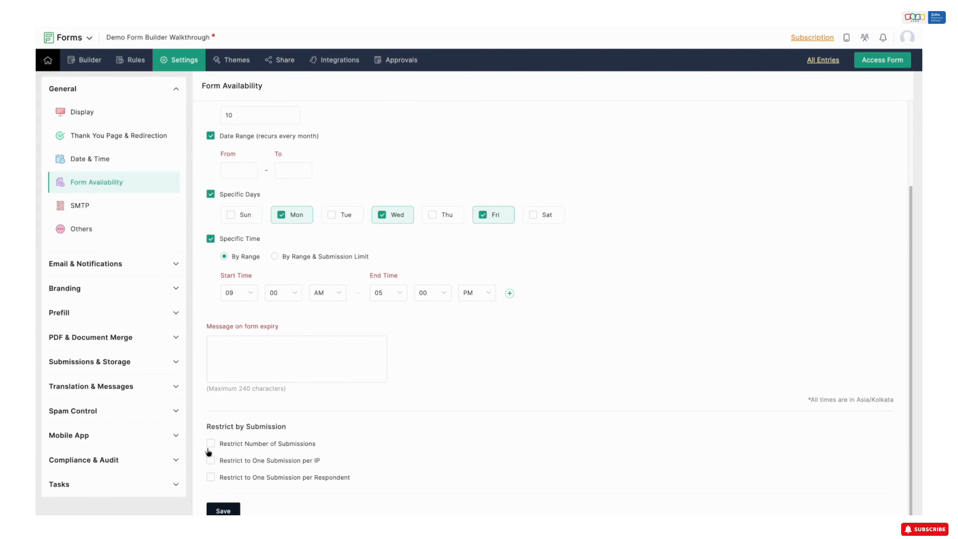
pyautogui.click(271, 448)
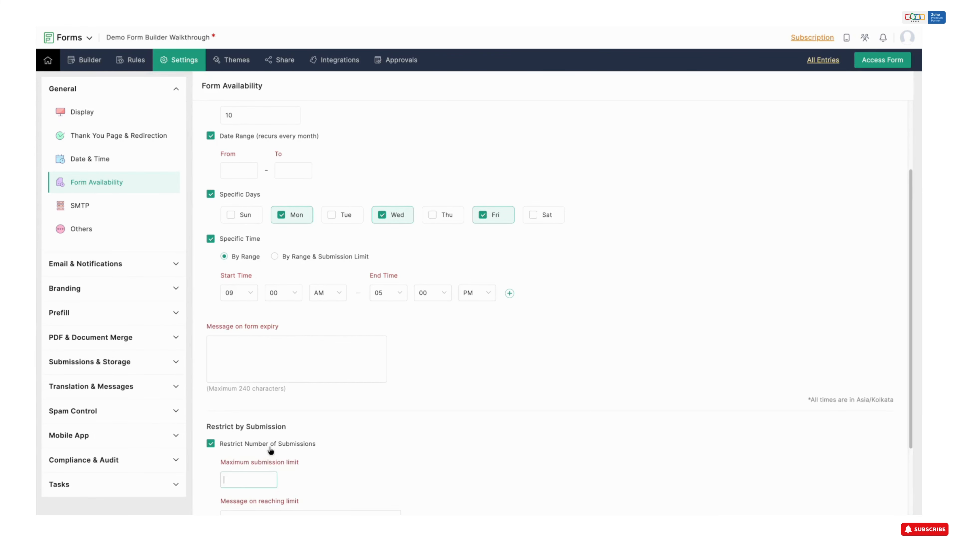
pyautogui.scroll(-3, 378, 459)
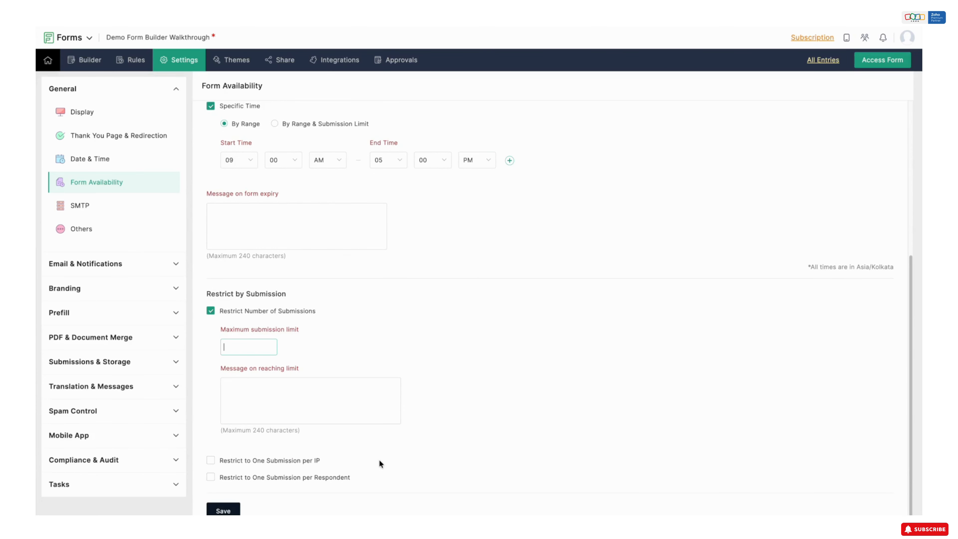
pyautogui.write('20')
pyautogui.click(461, 392)
pyautogui.click(308, 463)
pyautogui.click(306, 483)
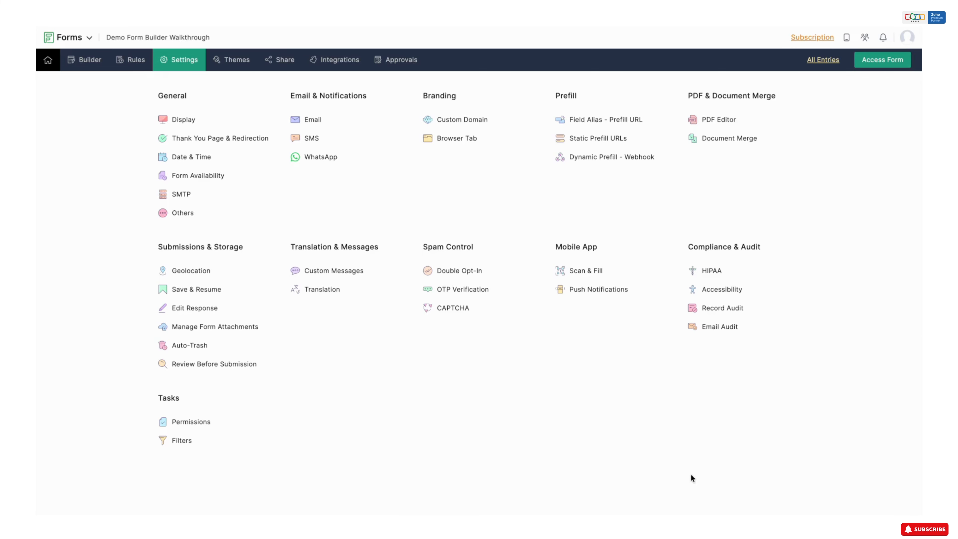
# Enable Custom SMTP in the form's SMTP settings and check the choices for SMTP Server Name
pyautogui.click(180, 194)
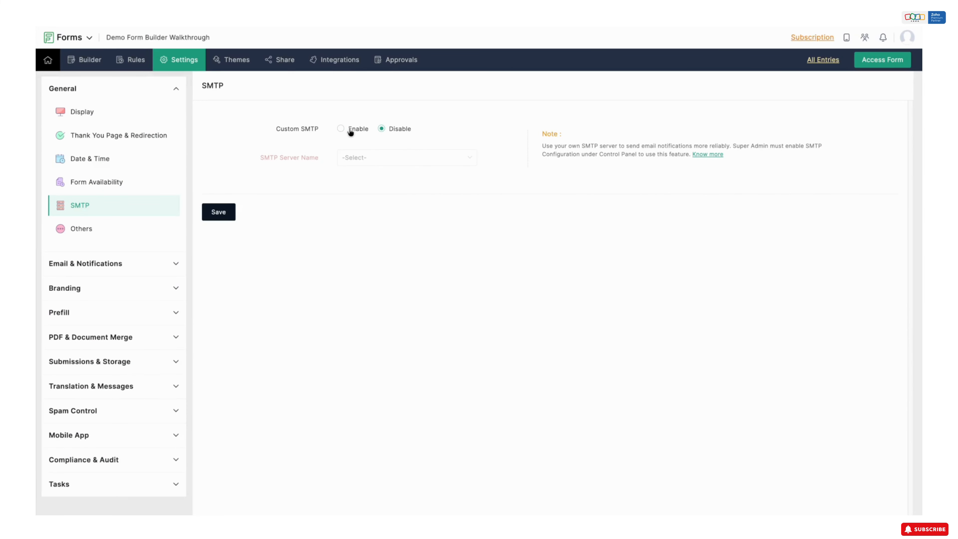
pyautogui.click(342, 129)
pyautogui.click(380, 158)
pyautogui.click(380, 220)
# Go to SMTP Configuration in the Control Panel and examine the fields needed to add a server, without filling them in
pyautogui.click(47, 60)
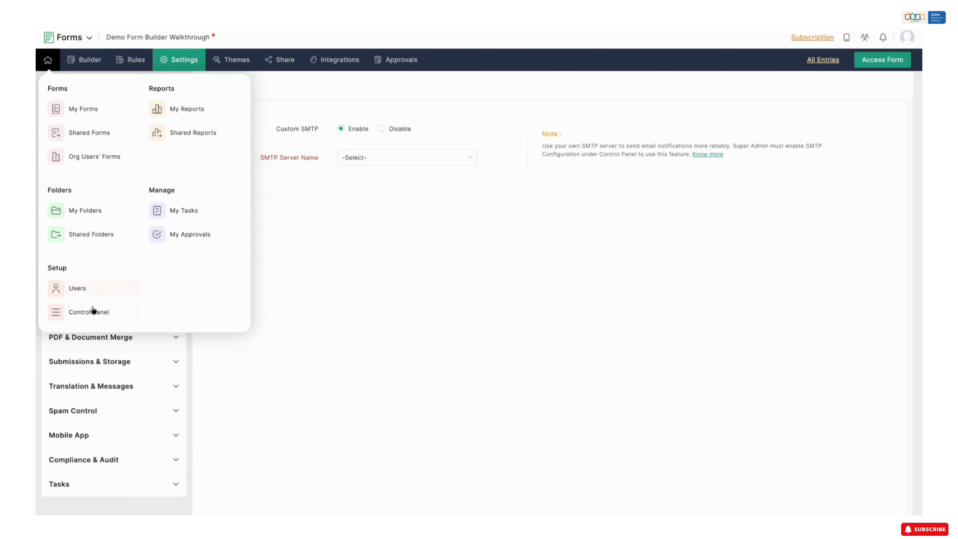
pyautogui.click(86, 318)
pyautogui.click(509, 191)
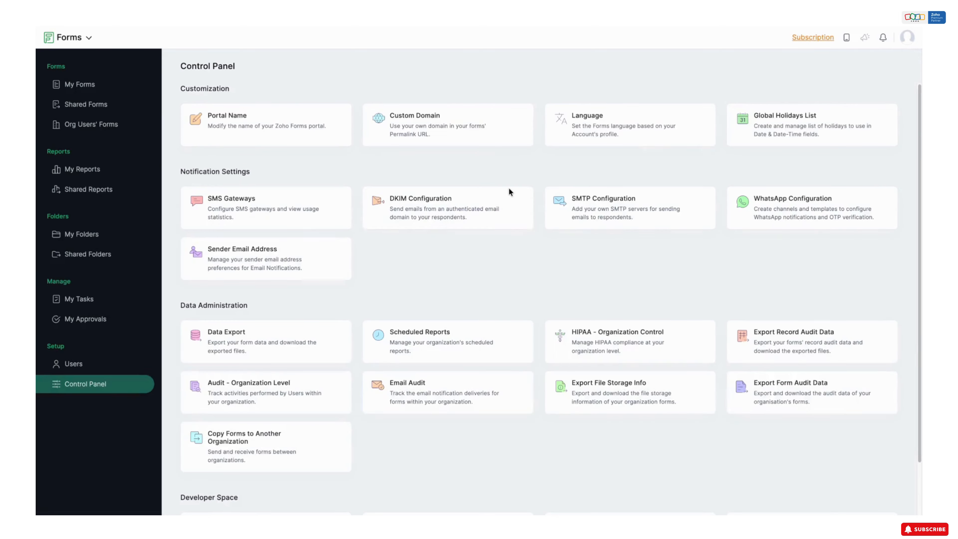
pyautogui.click(641, 198)
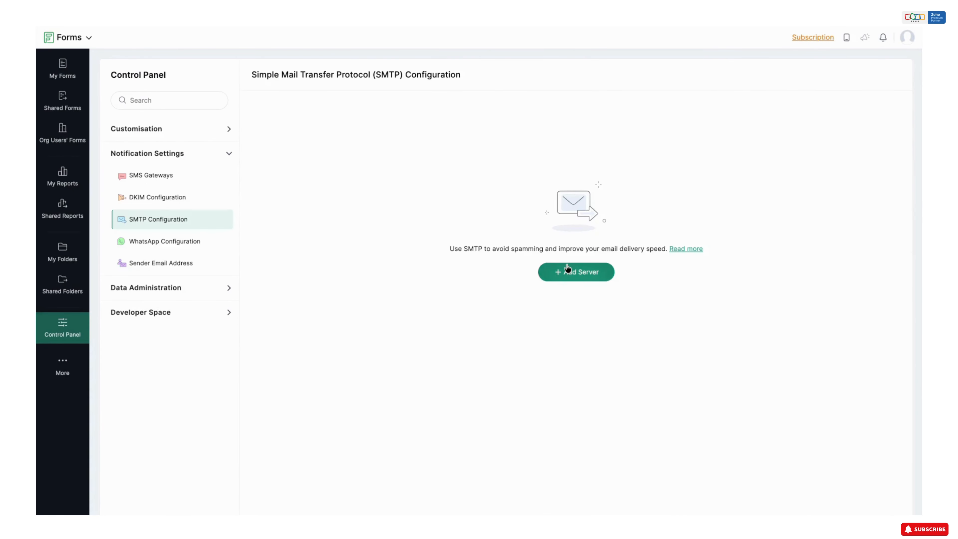
pyautogui.click(568, 269)
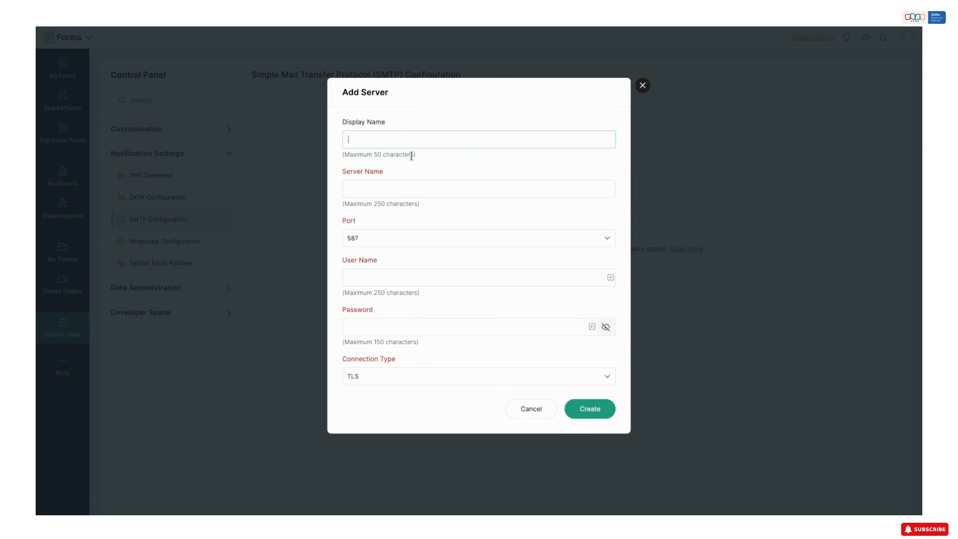
pyautogui.moveTo(347, 172); pyautogui.dragTo(385, 171)
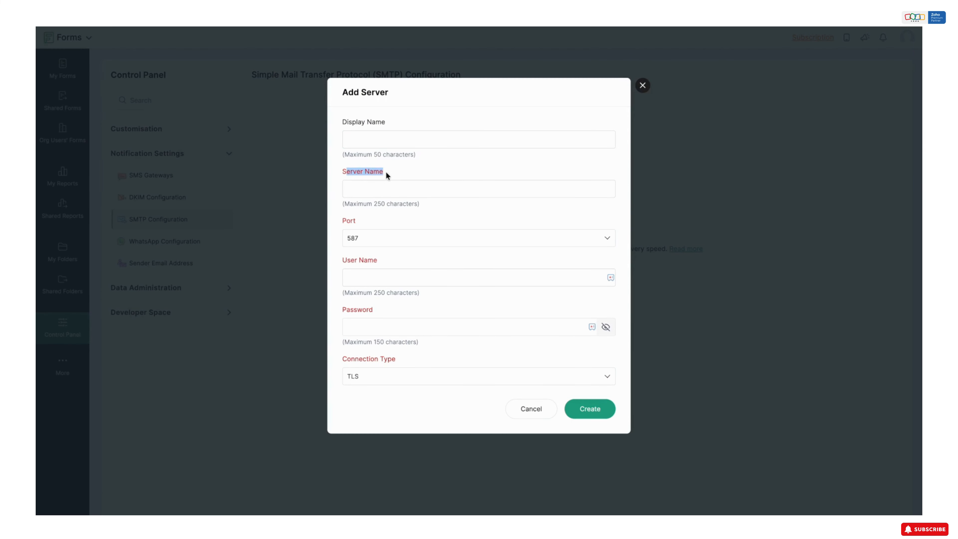
pyautogui.click(344, 223)
pyautogui.moveTo(350, 309); pyautogui.dragTo(384, 309)
pyautogui.moveTo(336, 361); pyautogui.dragTo(435, 362)
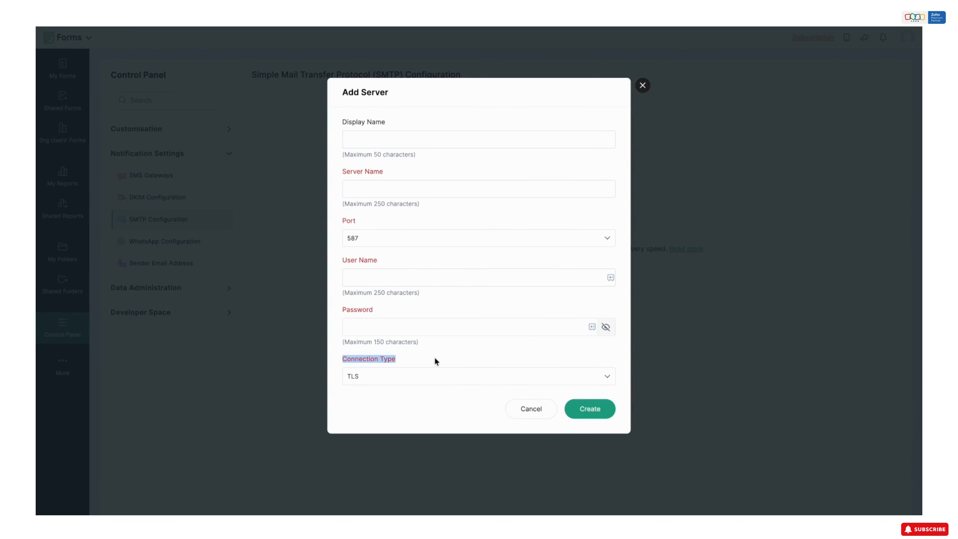
pyautogui.click(482, 347)
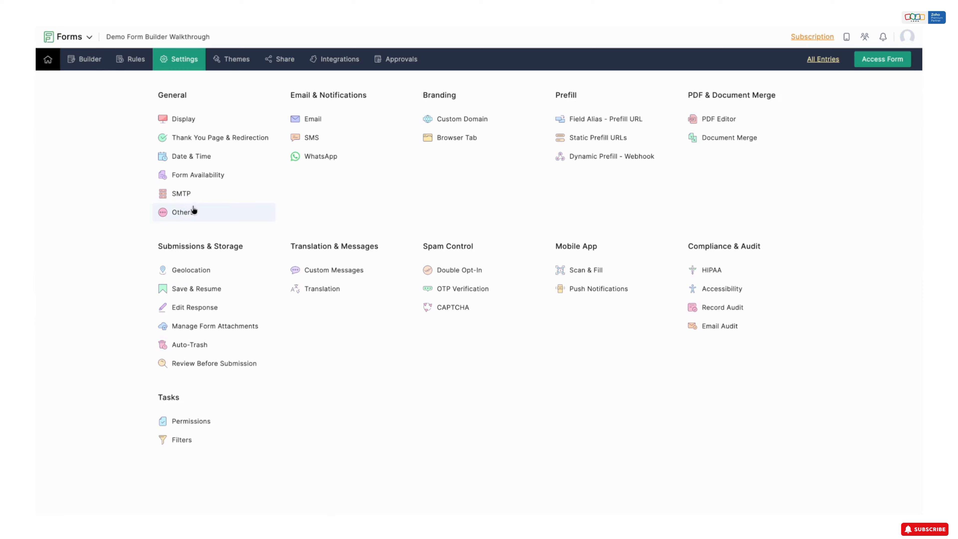
# Open the form's Others settings and review the delimiter, Respondent IP and Form Submission options
pyautogui.click(185, 216)
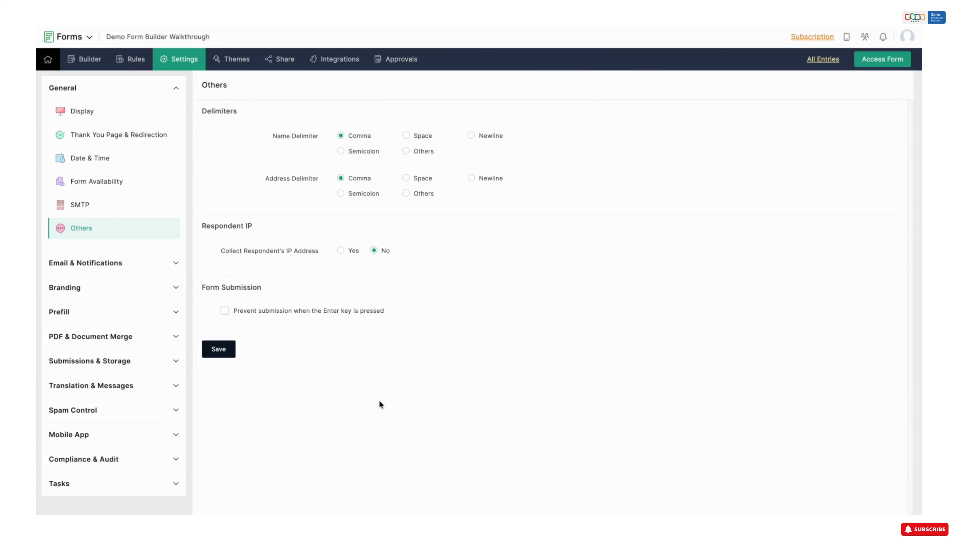
pyautogui.moveTo(203, 226); pyautogui.dragTo(252, 226)
pyautogui.moveTo(210, 287); pyautogui.dragTo(274, 290)
pyautogui.click(308, 288)
pyautogui.moveTo(278, 180); pyautogui.dragTo(376, 184)
pyautogui.click(543, 166)
pyautogui.click(341, 251)
# Enable the Form Submission option that prevents submission when the Enter key is pressed, and save the settings
pyautogui.moveTo(207, 290); pyautogui.dragTo(267, 289)
pyautogui.click(280, 286)
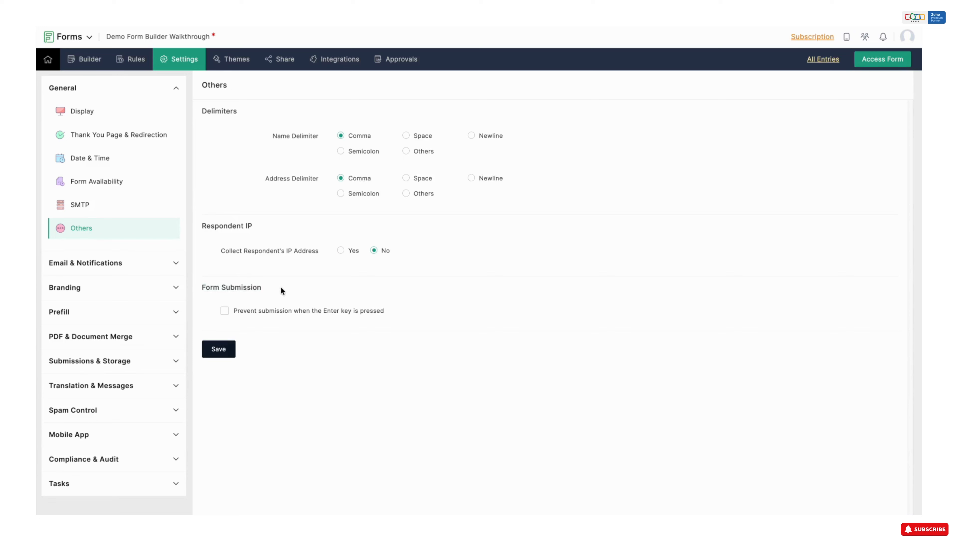
pyautogui.click(225, 312)
pyautogui.click(218, 351)
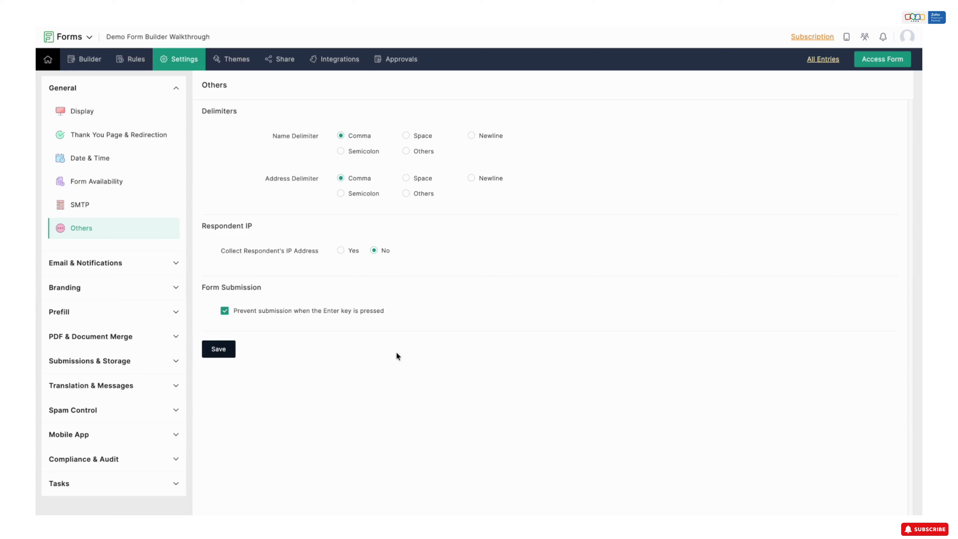